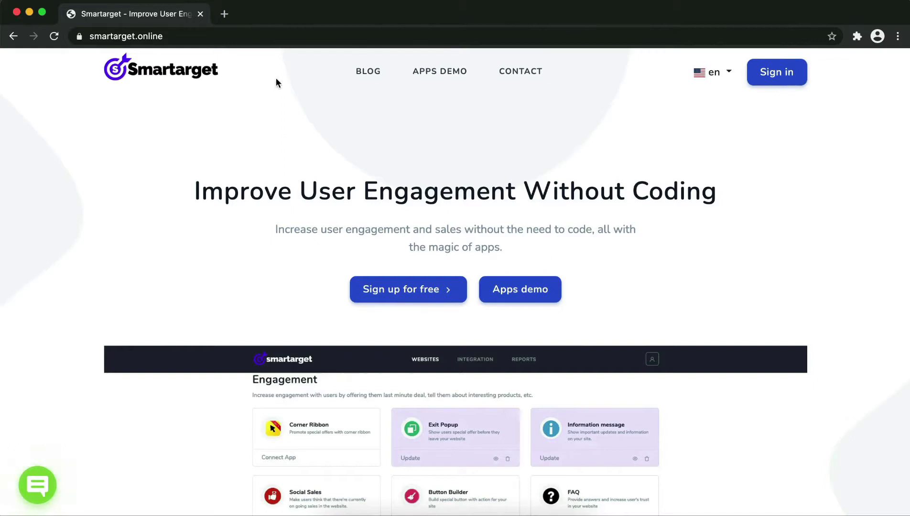
Step: Set the WhatsApp widget's App behavior to 'Open chat (the first support manager will be used)'
{"action": "left_click", "coordinate": [521, 289]}
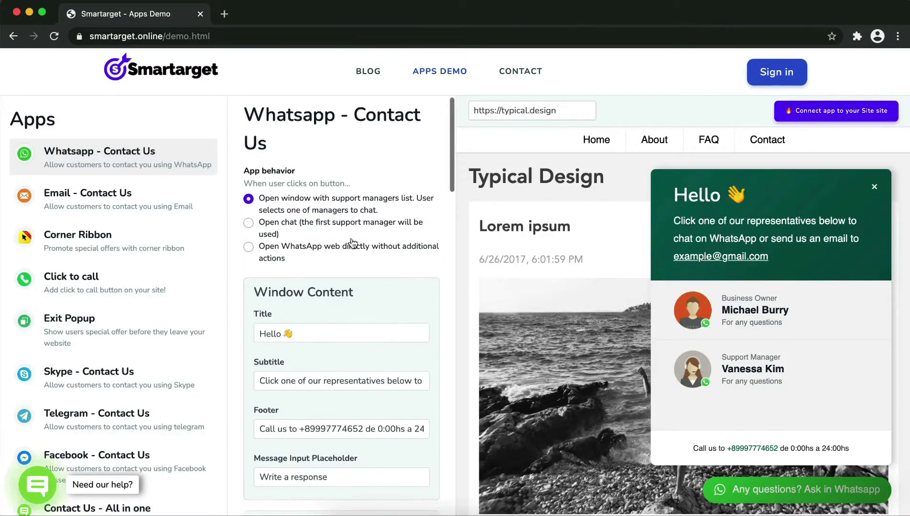
{"action": "scroll", "coordinate": [353, 244], "scroll_direction": "down", "scroll_amount": 2}
{"action": "scroll", "coordinate": [353, 243], "scroll_direction": "up", "scroll_amount": 2}
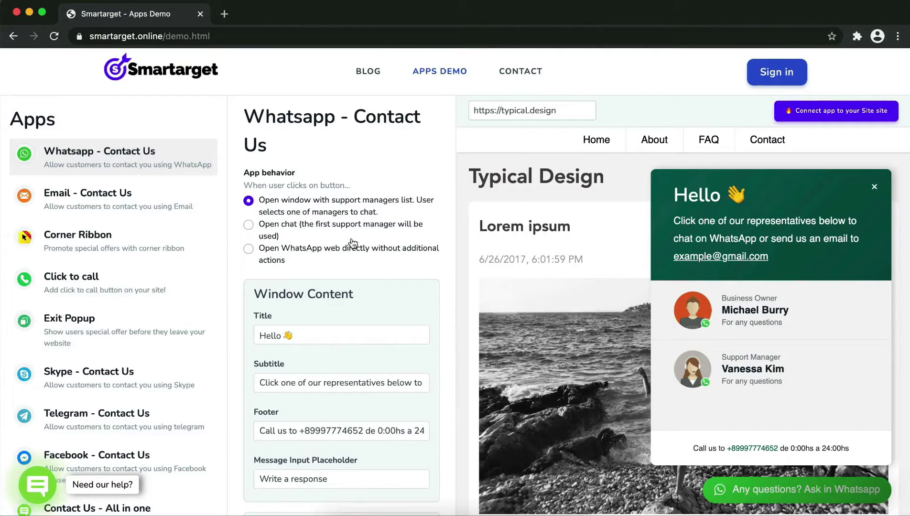
{"action": "left_click", "coordinate": [249, 224]}
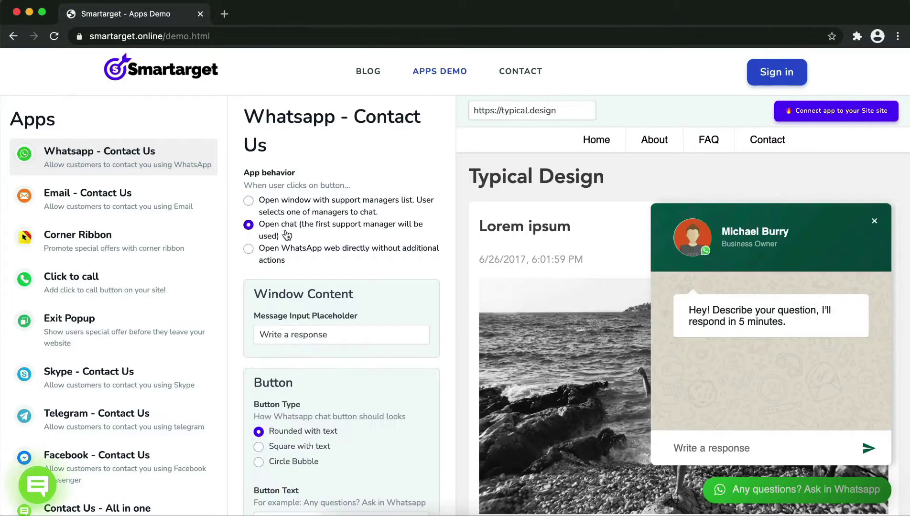
{"action": "left_click", "coordinate": [284, 250]}
{"action": "left_click", "coordinate": [293, 207]}
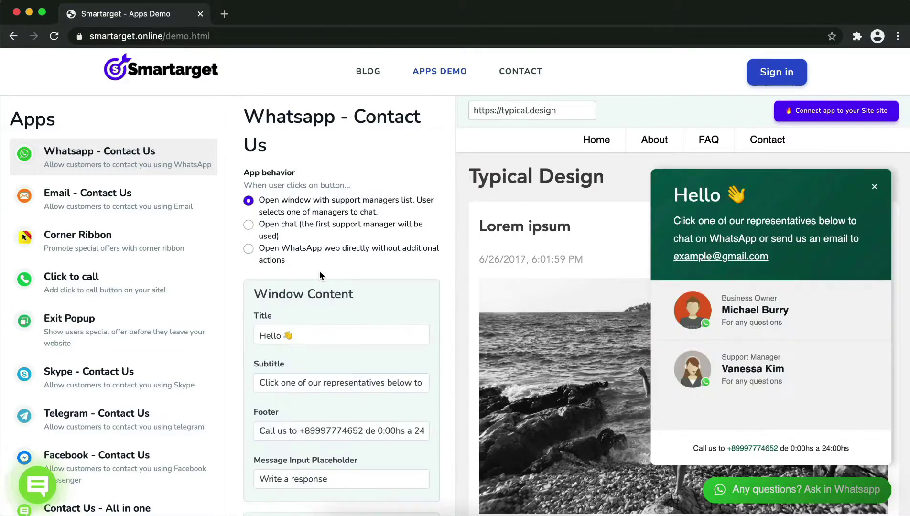
{"action": "scroll", "coordinate": [319, 271], "scroll_direction": "down", "scroll_amount": 2}
{"action": "scroll", "coordinate": [319, 271], "scroll_direction": "down", "scroll_amount": 2}
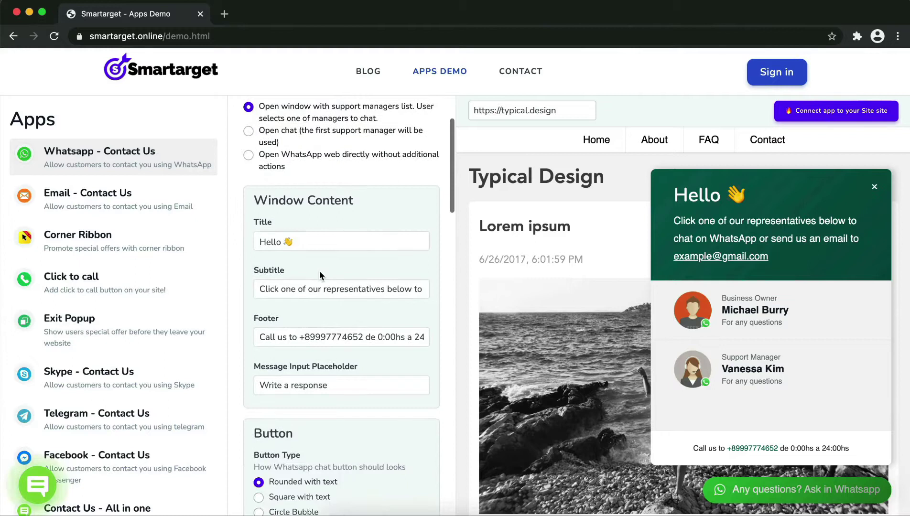
{"action": "left_click", "coordinate": [311, 141]}
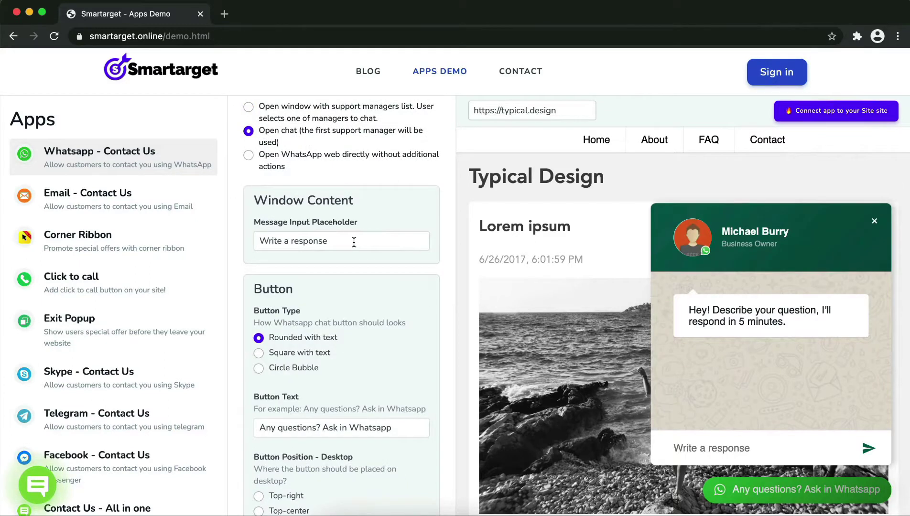
{"action": "scroll", "coordinate": [354, 243], "scroll_direction": "down", "scroll_amount": 1}
{"action": "scroll", "coordinate": [353, 243], "scroll_direction": "down", "scroll_amount": 1}
{"action": "scroll", "coordinate": [353, 242], "scroll_direction": "down", "scroll_amount": 1}
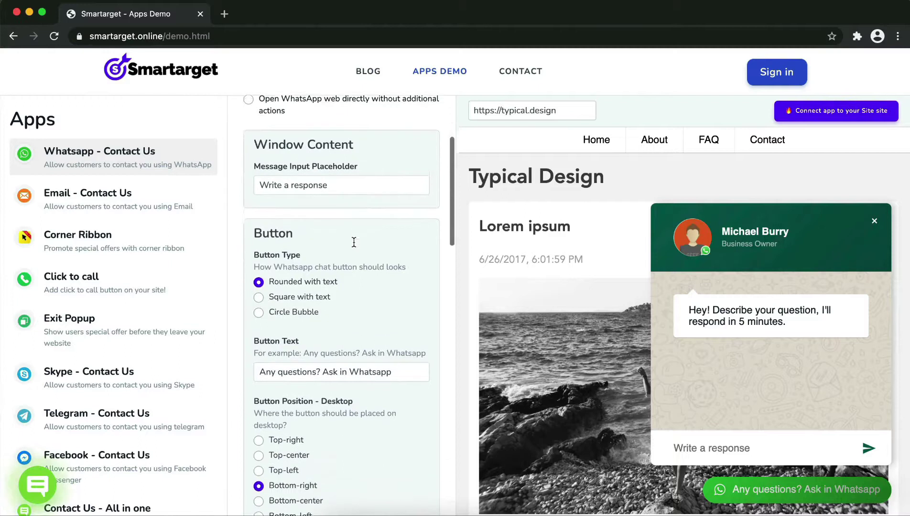
{"action": "scroll", "coordinate": [353, 243], "scroll_direction": "down", "scroll_amount": 1}
Step: Keep the 'Rounded with text' button style and place the button top-right on mobile and desktop
{"action": "left_click", "coordinate": [258, 262]}
{"action": "left_click", "coordinate": [258, 277]}
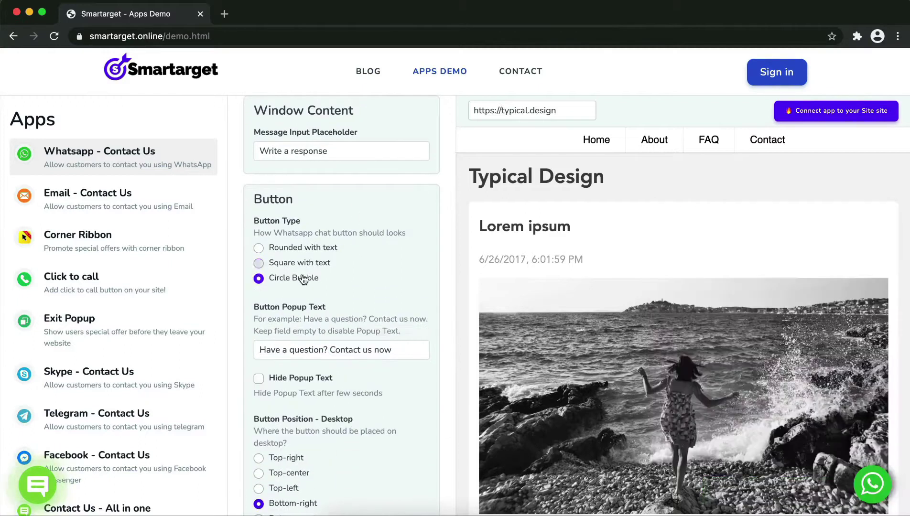
{"action": "left_click", "coordinate": [258, 248]}
{"action": "scroll", "coordinate": [319, 290], "scroll_direction": "down", "scroll_amount": 1}
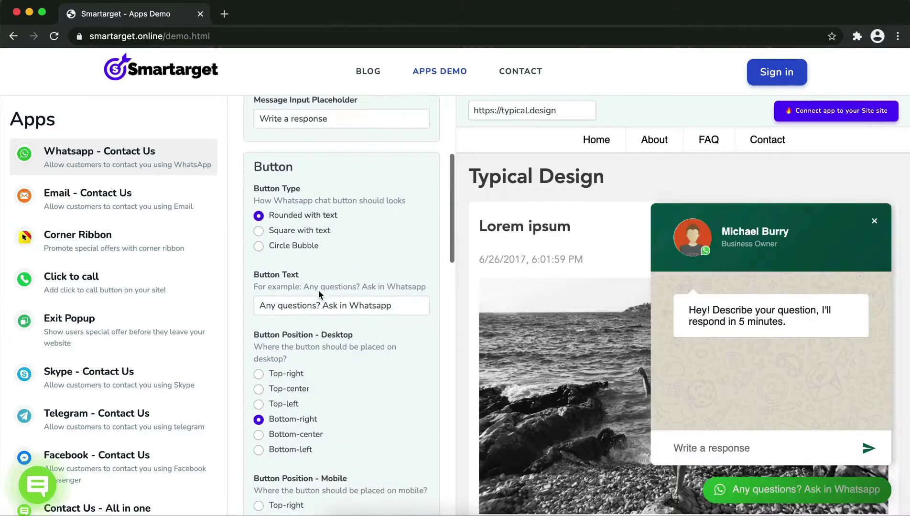
{"action": "scroll", "coordinate": [319, 290], "scroll_direction": "down", "scroll_amount": 2}
{"action": "scroll", "coordinate": [319, 290], "scroll_direction": "down", "scroll_amount": 2}
{"action": "scroll", "coordinate": [318, 291], "scroll_direction": "down", "scroll_amount": 2}
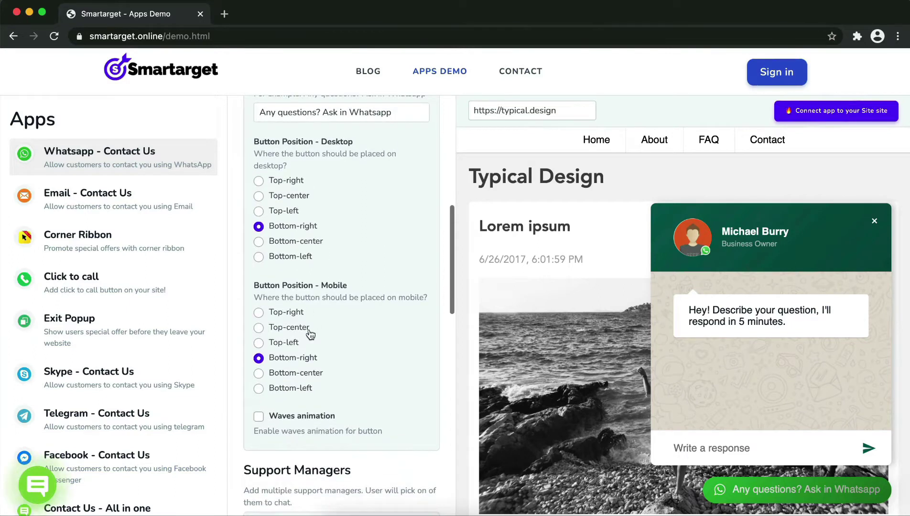
{"action": "left_click", "coordinate": [294, 314]}
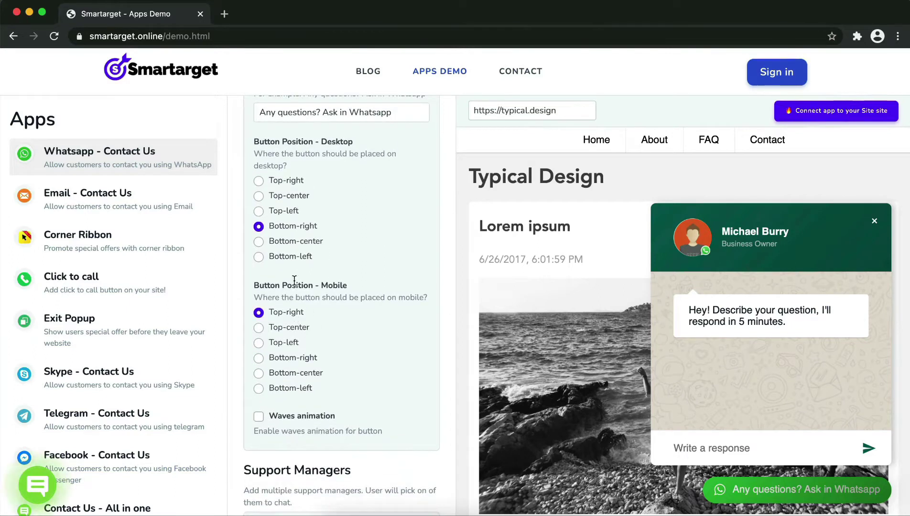
{"action": "left_click", "coordinate": [283, 181]}
{"action": "scroll", "coordinate": [339, 258], "scroll_direction": "down", "scroll_amount": 2}
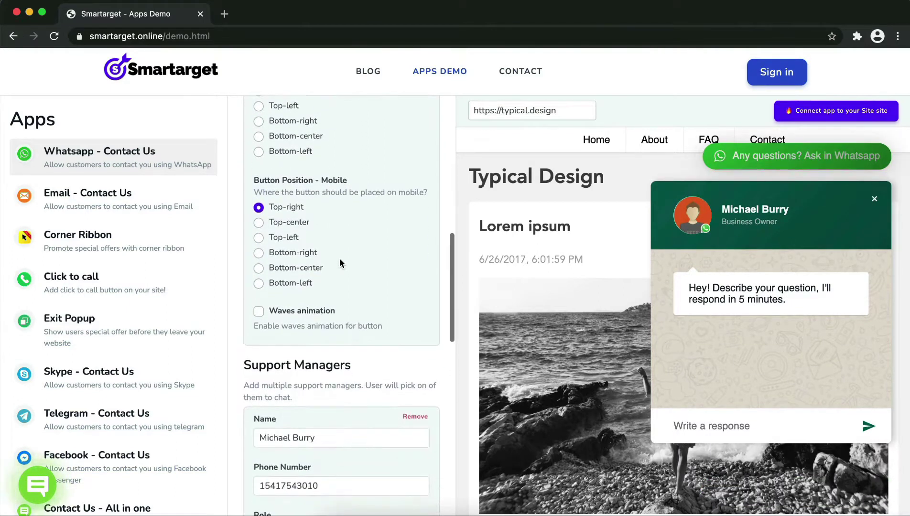
{"action": "scroll", "coordinate": [339, 258], "scroll_direction": "down", "scroll_amount": 2}
{"action": "scroll", "coordinate": [339, 259], "scroll_direction": "down", "scroll_amount": 1}
{"action": "scroll", "coordinate": [339, 259], "scroll_direction": "down", "scroll_amount": 2}
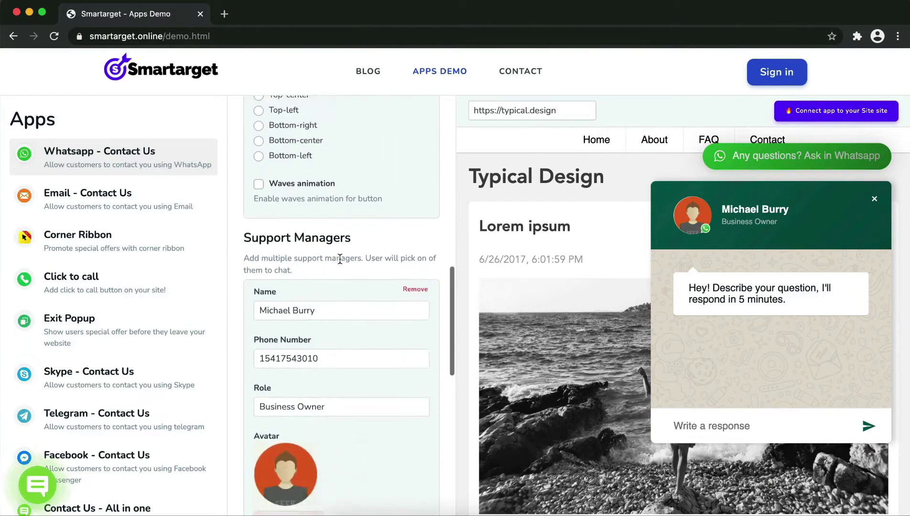
Step: Rename the first support manager to 'Michael' and begin connecting the app to a website URL
{"action": "left_click", "coordinate": [335, 311]}
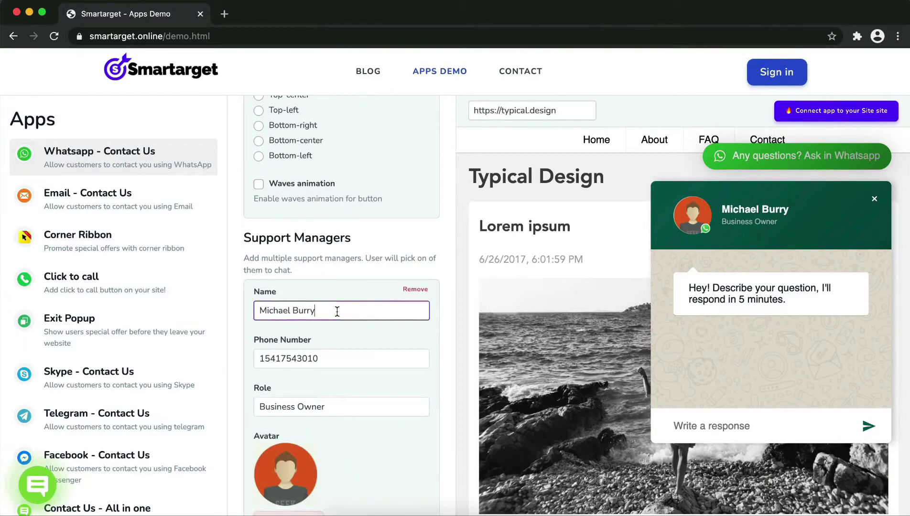
{"action": "key", "text": "BackSpace"}
{"action": "key", "text": "BackSpace"}
{"action": "key", "text": "BackSpace"}
{"action": "key", "text": "BackSpace"}
{"action": "key", "text": "BackSpace"}
{"action": "key", "text": "BackSpace"}
{"action": "scroll", "coordinate": [340, 341], "scroll_direction": "down", "scroll_amount": 5}
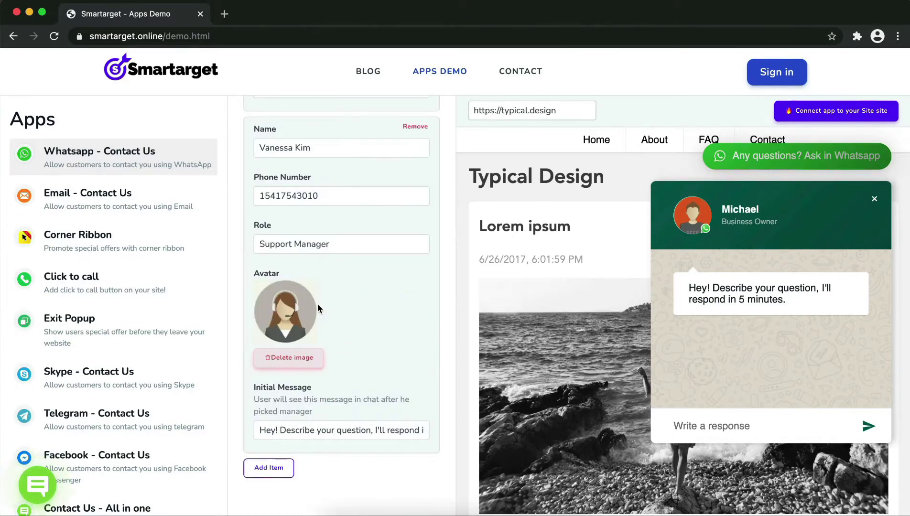
{"action": "scroll", "coordinate": [317, 307], "scroll_direction": "down", "scroll_amount": 1}
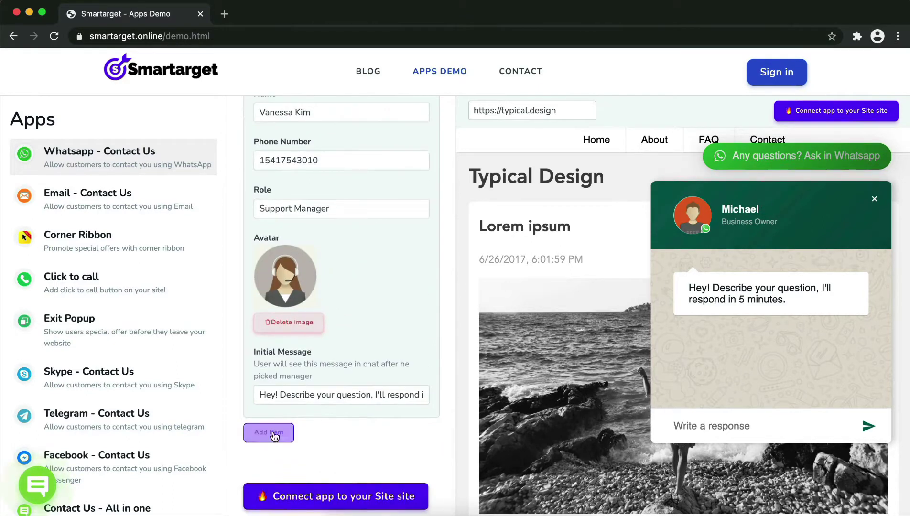
{"action": "left_click", "coordinate": [313, 497]}
{"action": "left_click", "coordinate": [436, 304]}
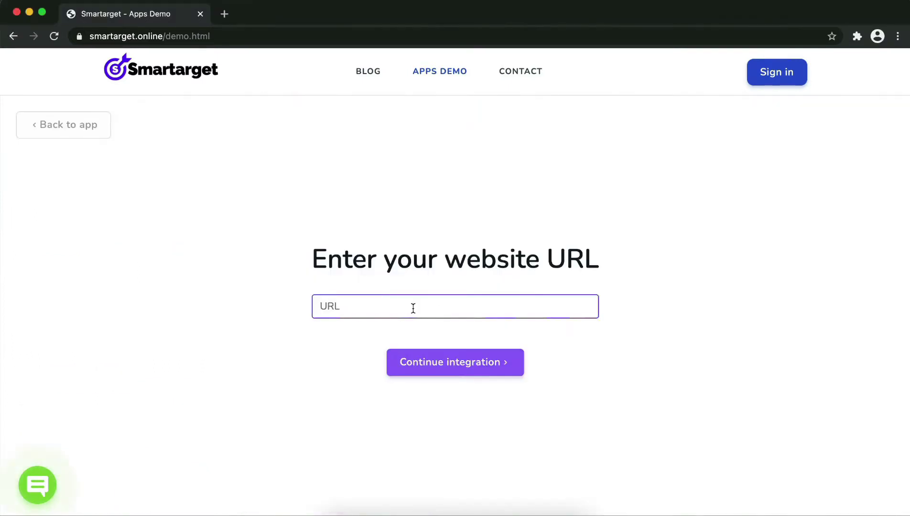
{"action": "type", "text": "https://ex"}
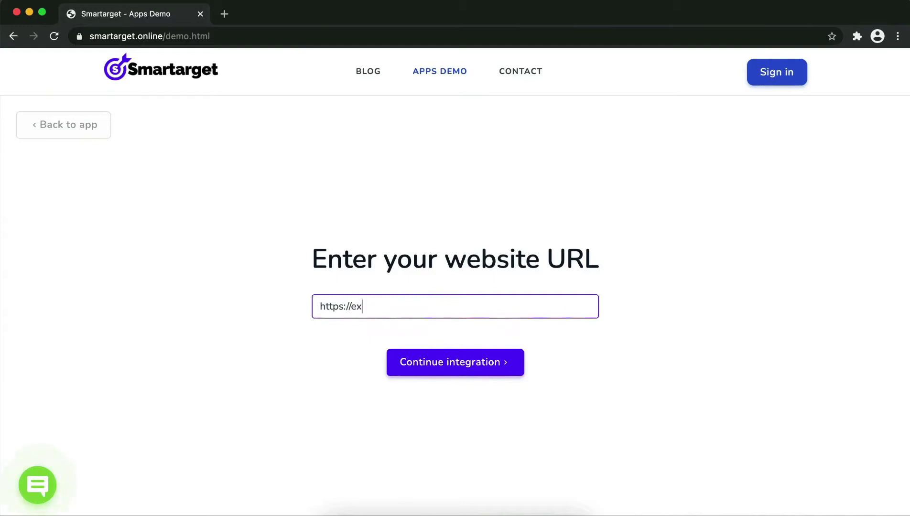
{"action": "type", "text": "ample.com"}
Step: Submit the URL, then enter first and last name, email and password, and accept the terms
{"action": "key", "text": "Return"}
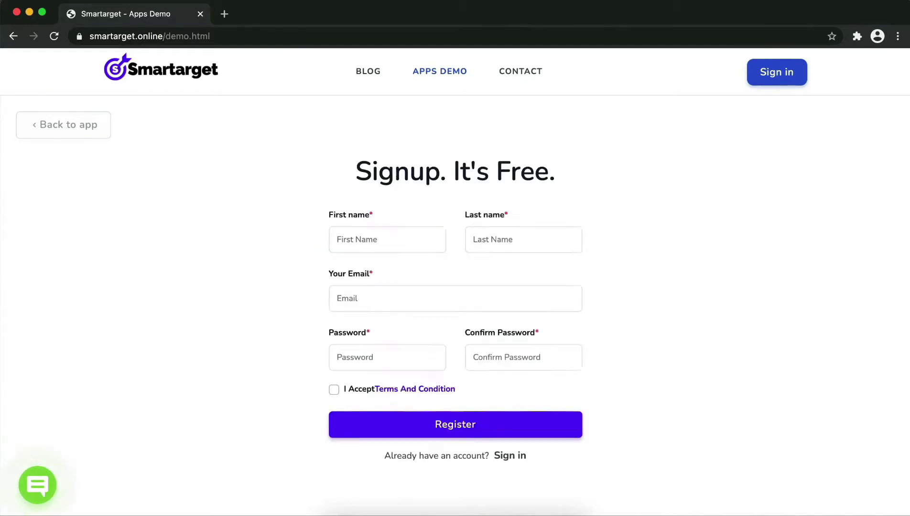
{"action": "left_click", "coordinate": [388, 239]}
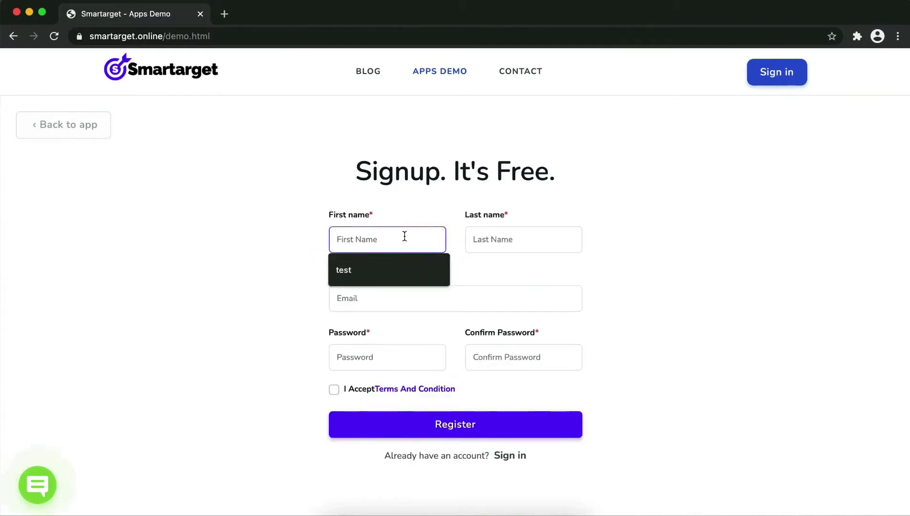
{"action": "type", "text": "John"}
{"action": "key", "text": "Tab"}
{"action": "type", "text": "Doe"}
{"action": "key", "text": "Tab"}
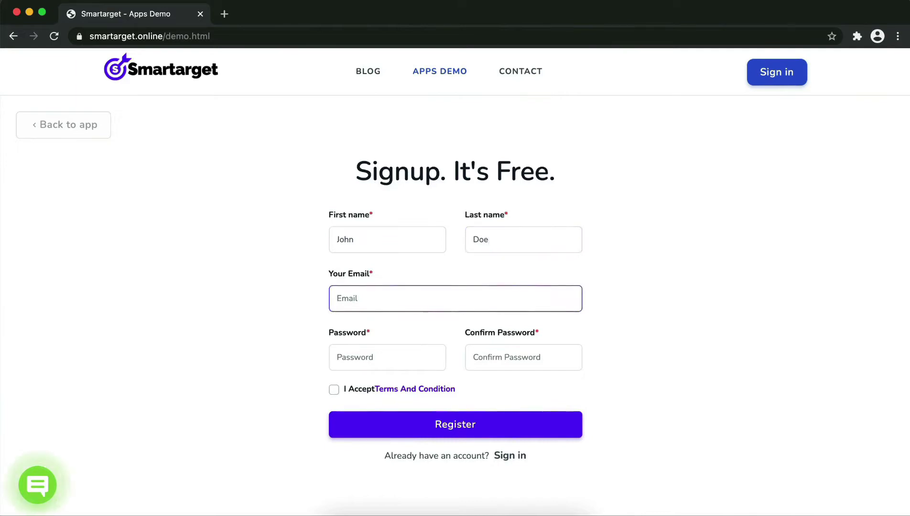
{"action": "type", "text": "jon"}
{"action": "key", "text": "BackSpace"}
{"action": "type", "text": "@doe"}
{"action": "type", "text": ".com"}
{"action": "key", "text": "Tab"}
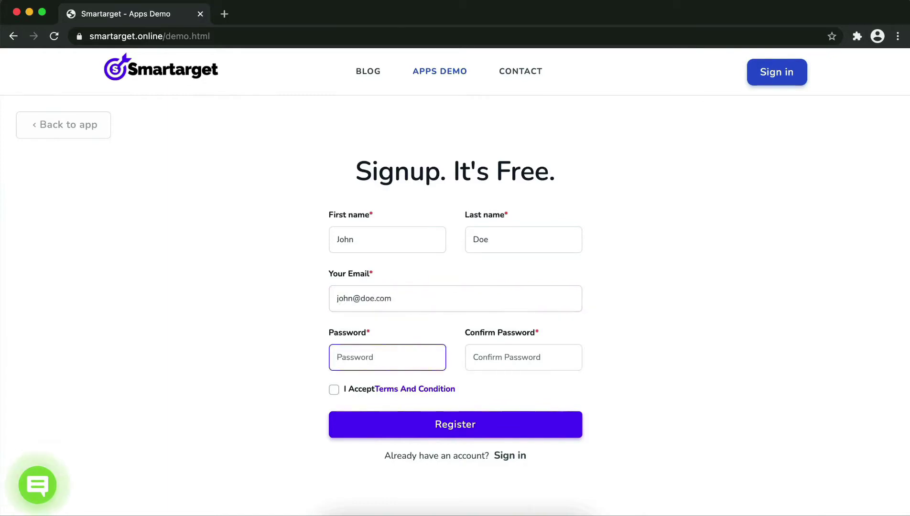
{"action": "type", "text": "p"}
{"action": "type", "text": "asswor"}
{"action": "key", "text": "Tab"}
{"action": "left_click", "coordinate": [334, 389]}
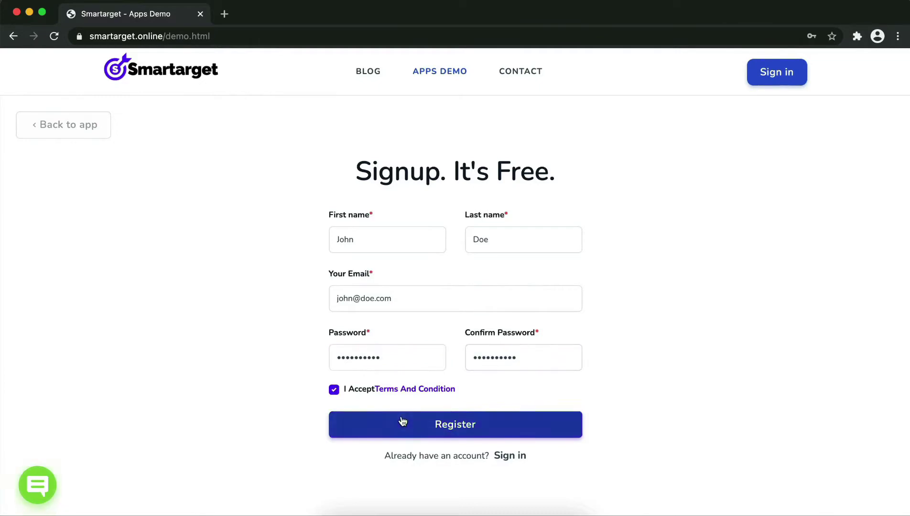
Step: Register, dismiss the save-password prompt, copy the embed script, and highlight '</body>' in the instructions
{"action": "left_click", "coordinate": [402, 423]}
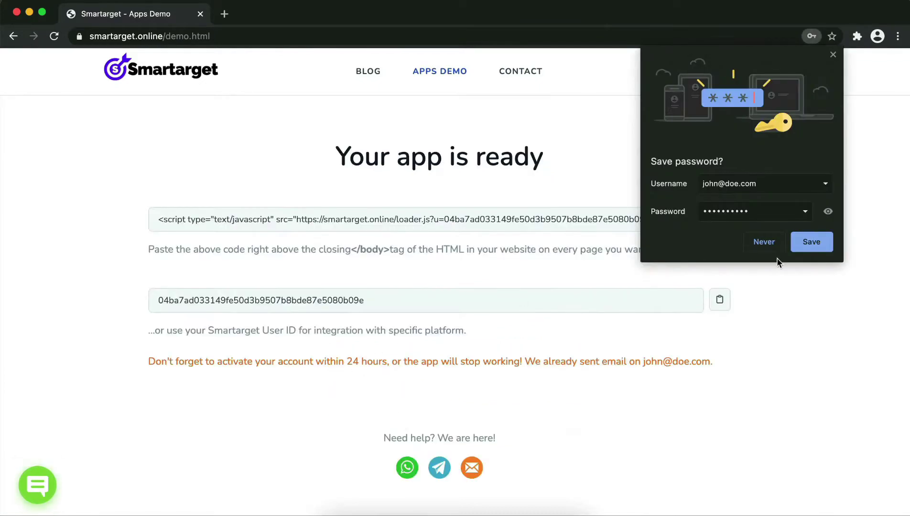
{"action": "left_click", "coordinate": [764, 241]}
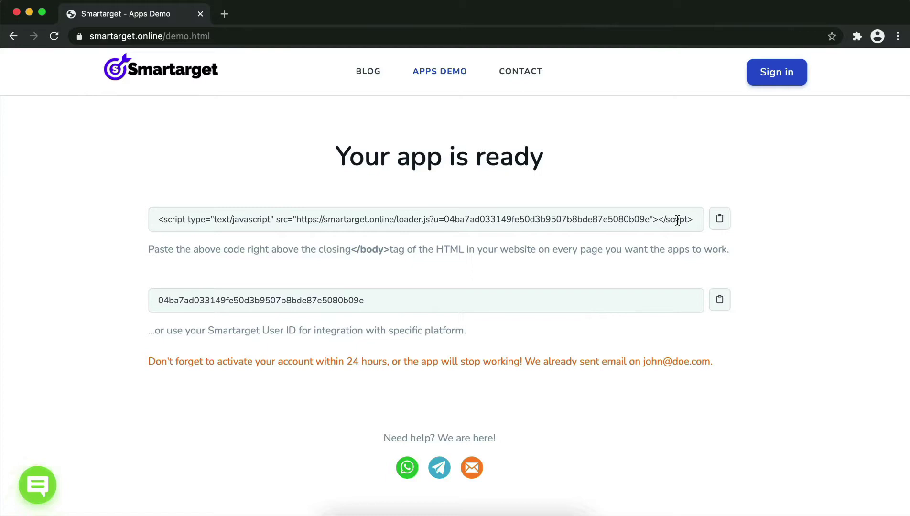
{"action": "left_click", "coordinate": [720, 219]}
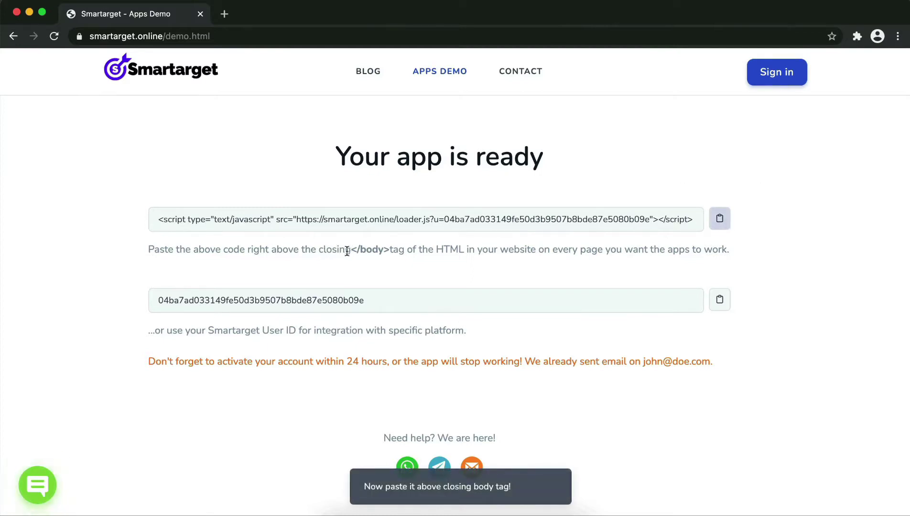
{"action": "left_click_drag", "start_coordinate": [349, 251], "coordinate": [390, 250]}
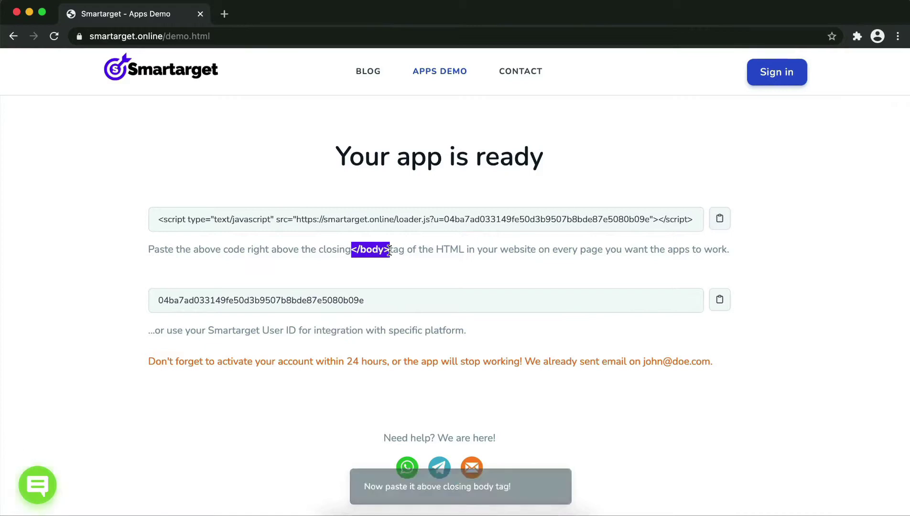